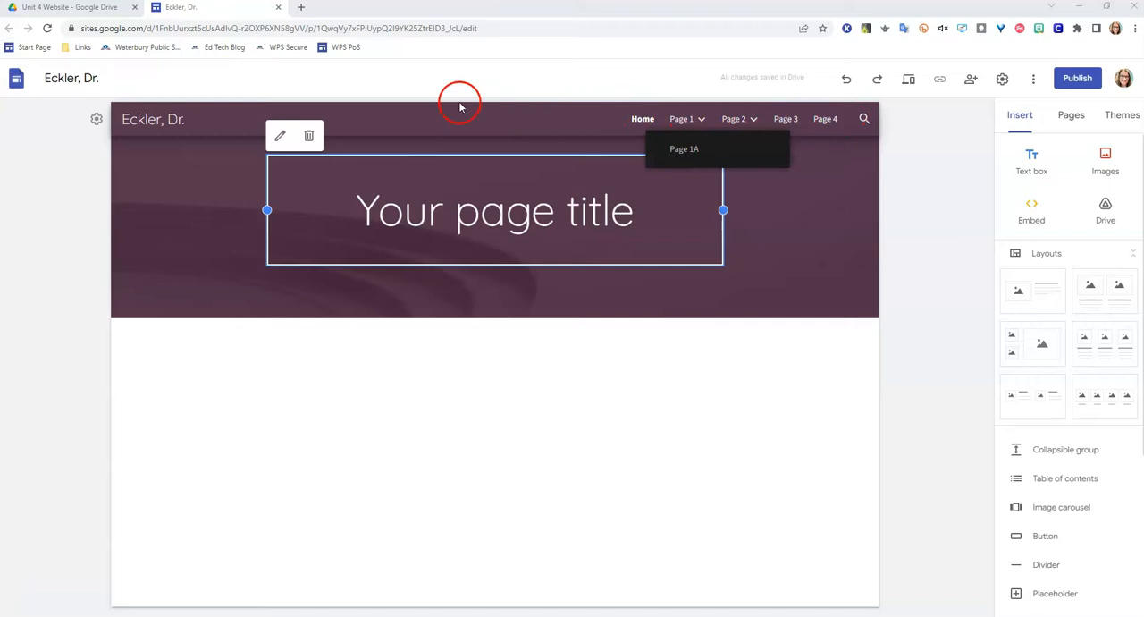
- Preview the site with its top navigation bar, then return to the editor
mouse_move(233, 146)
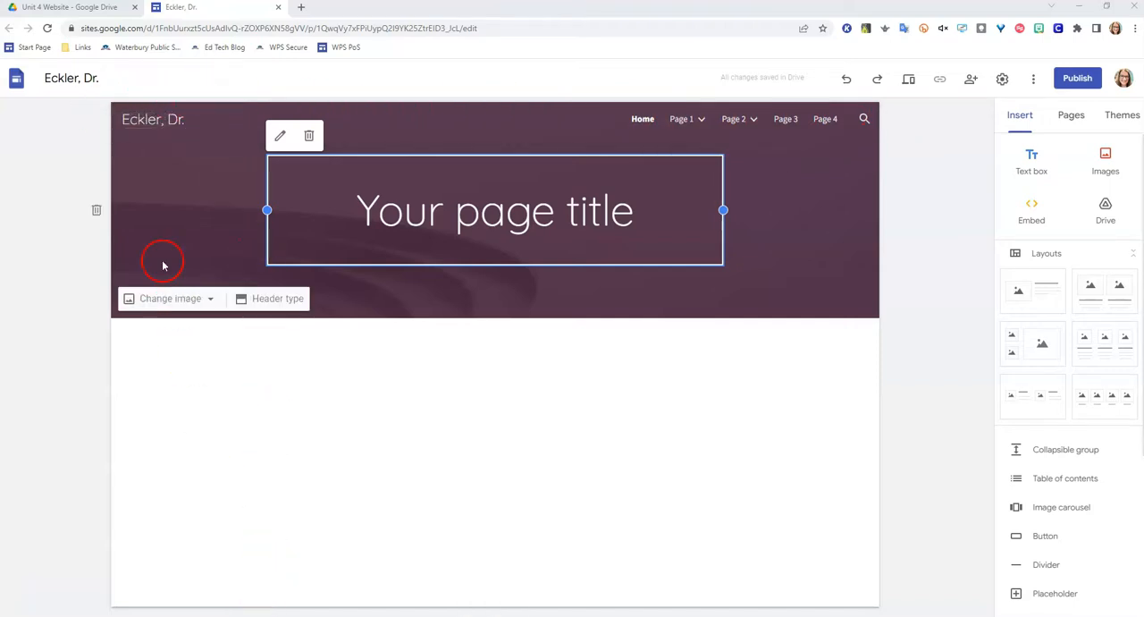
click(910, 80)
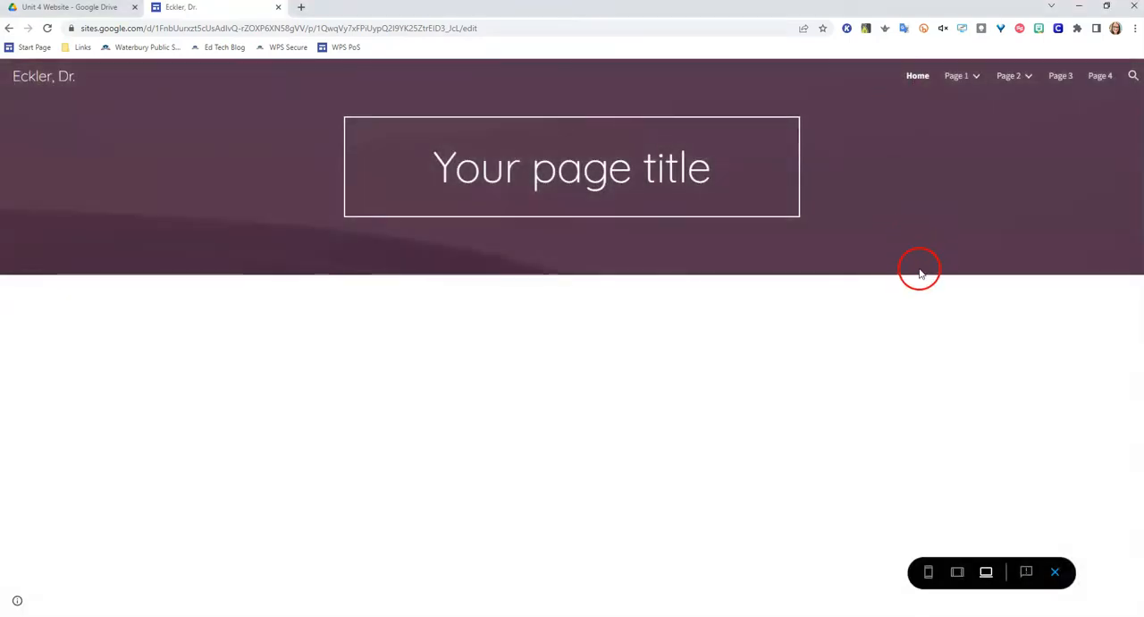
mouse_move(978, 79)
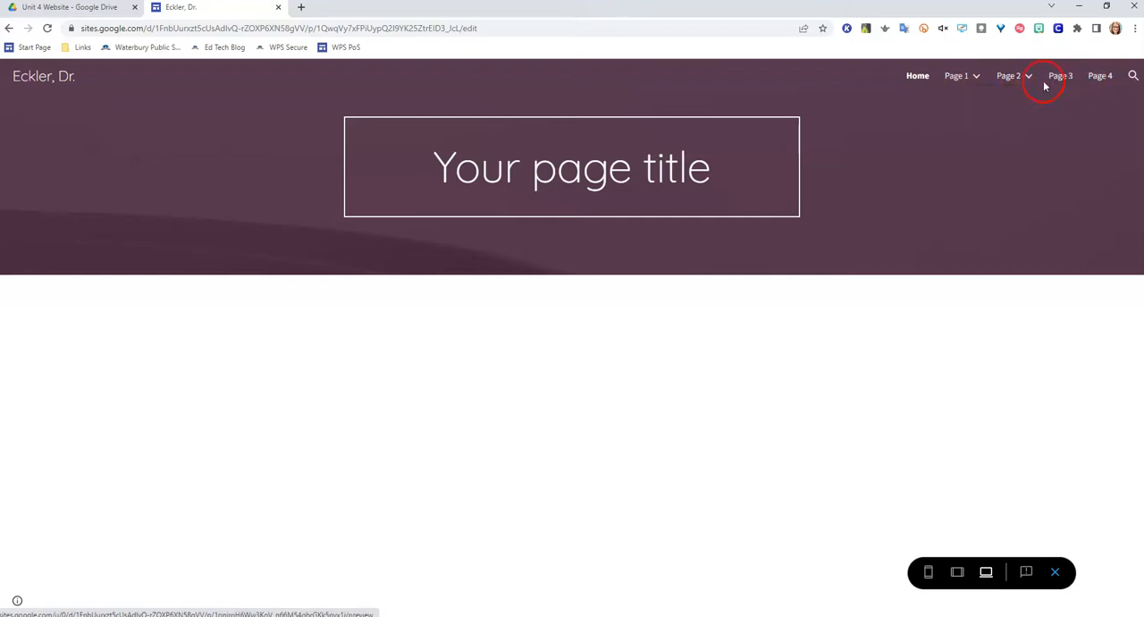
click(1055, 572)
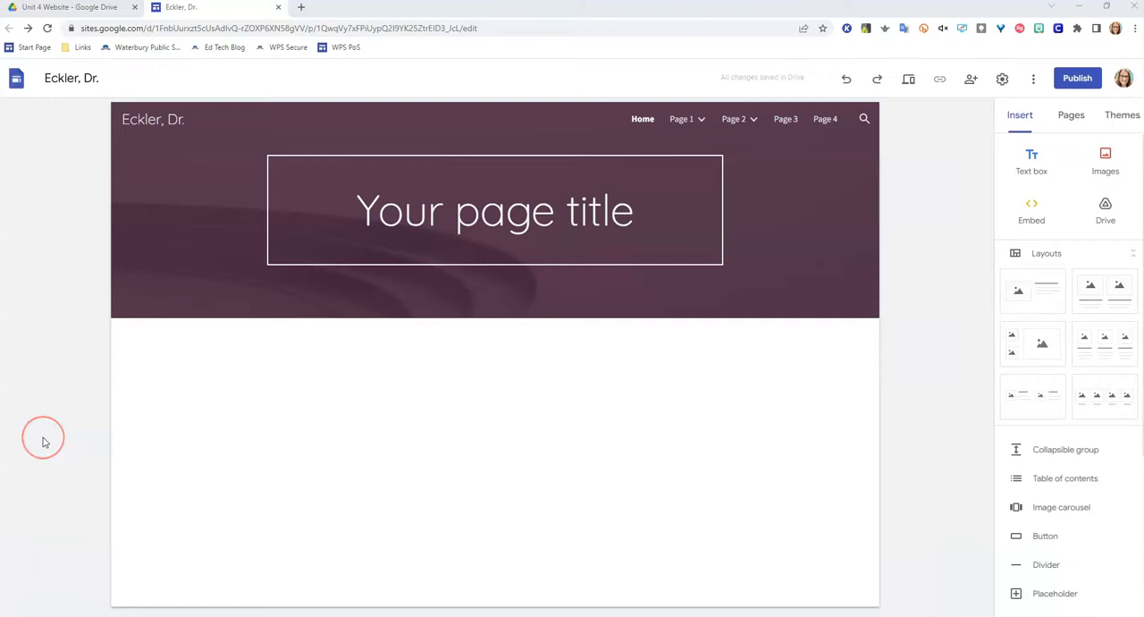
- Change the site's navigation mode to Side in the navigation settings
click(97, 120)
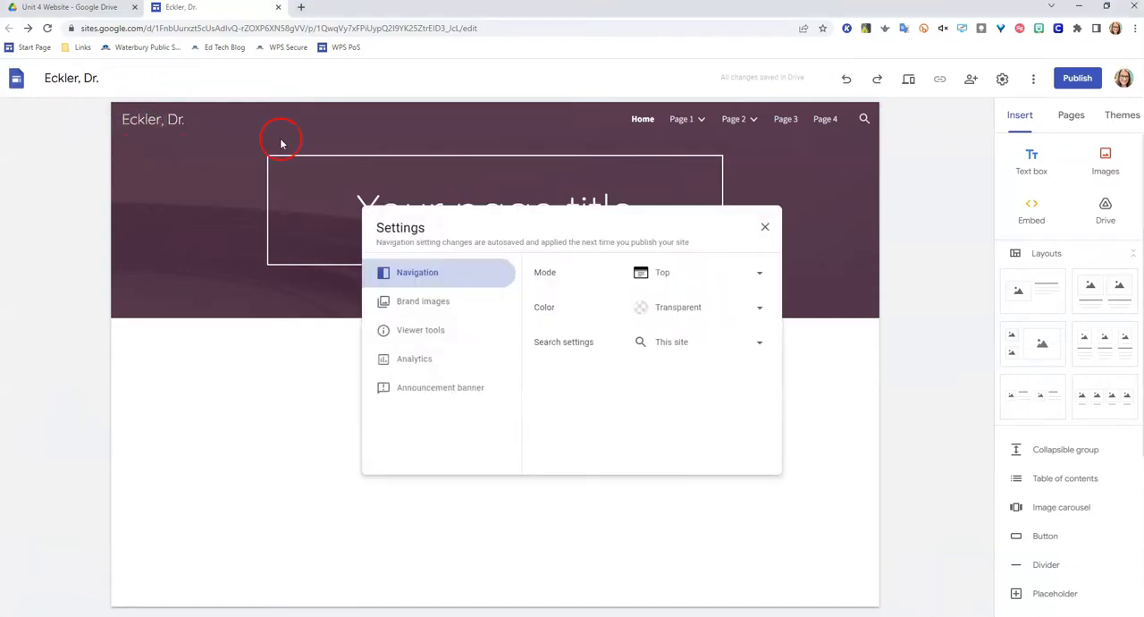
click(668, 284)
click(671, 301)
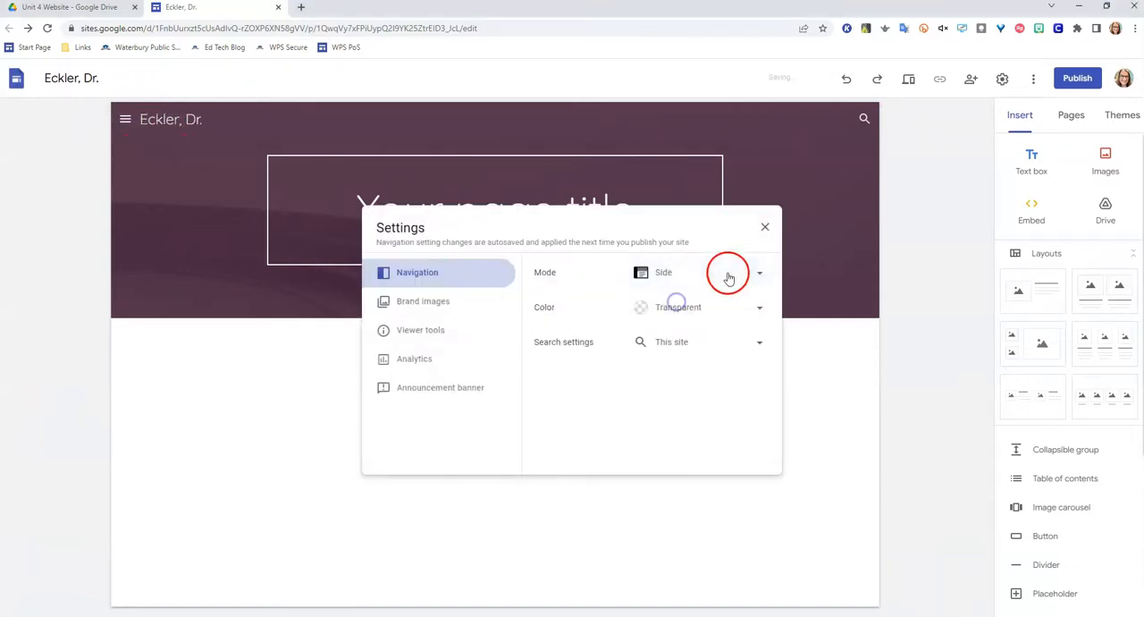
click(764, 226)
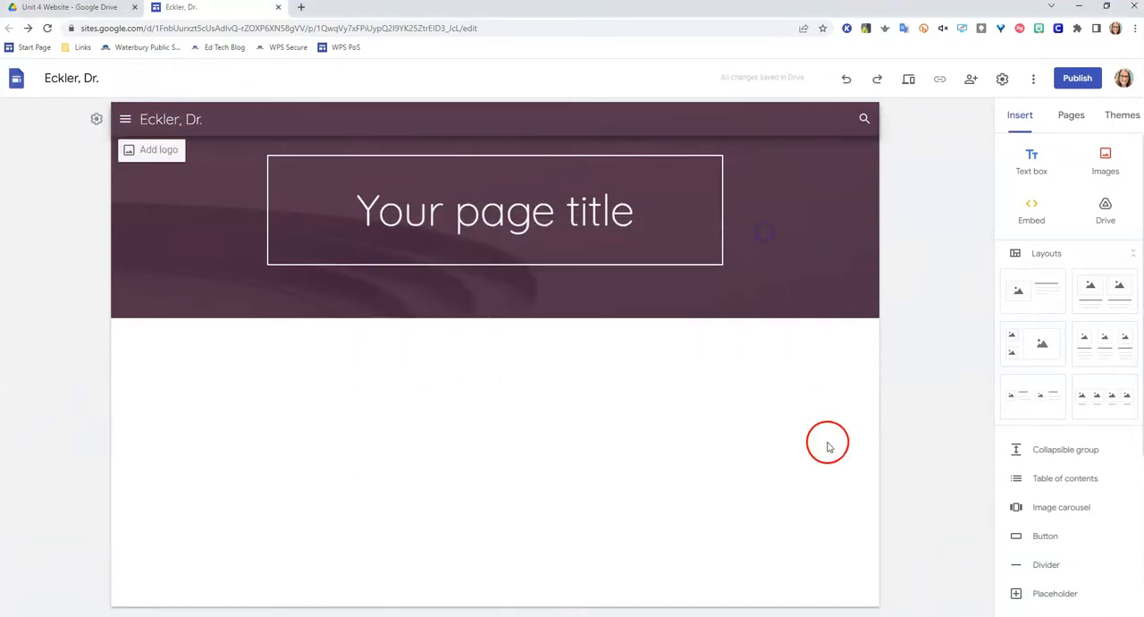
- Preview the side navigation, expanding and collapsing the Page 1 and Page 2 subpages, and check the page menu in the editor
click(907, 80)
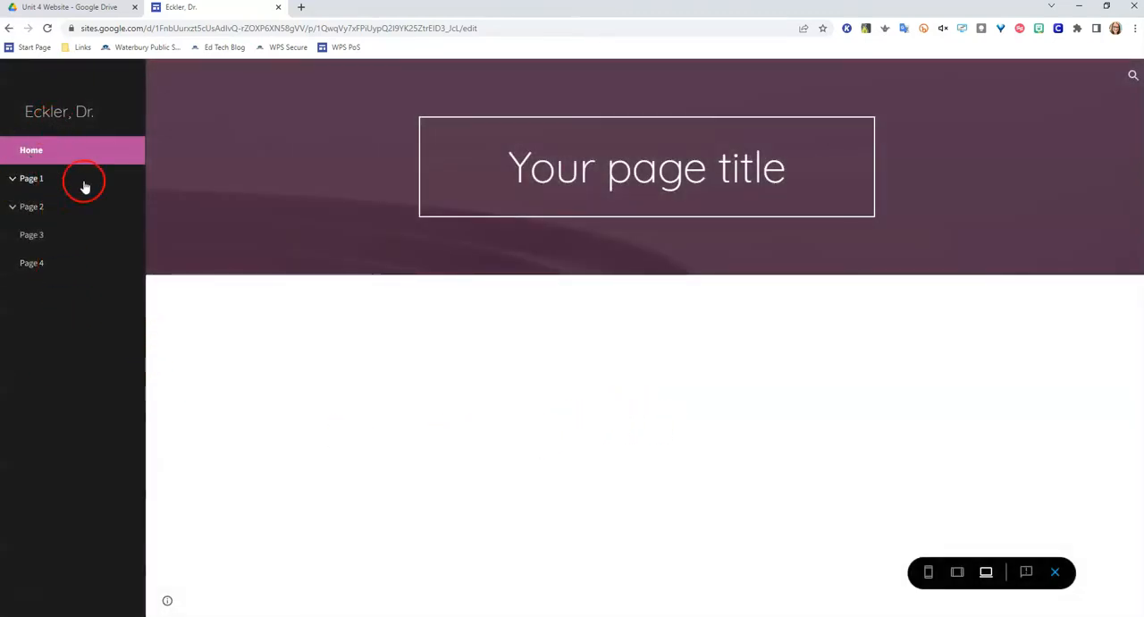
click(11, 181)
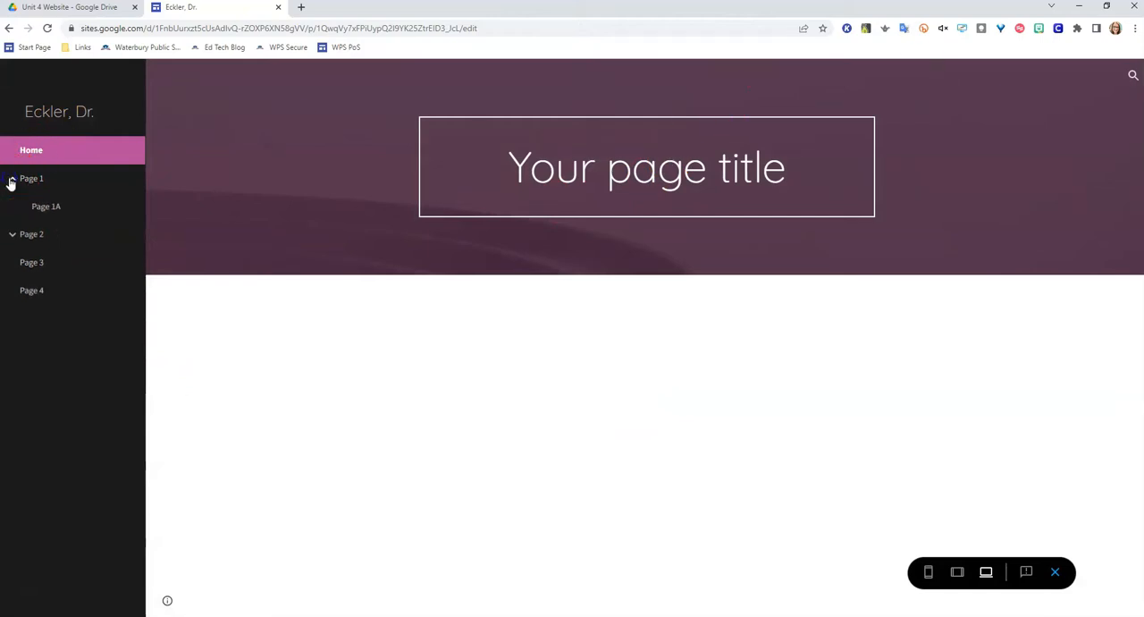
click(13, 181)
click(12, 207)
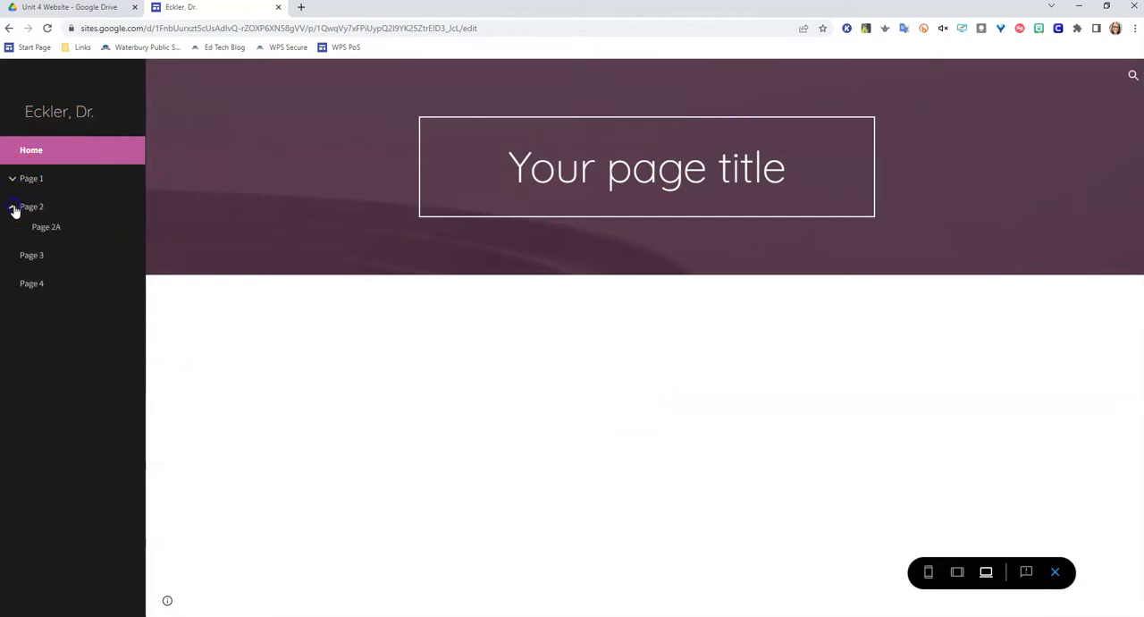
click(13, 208)
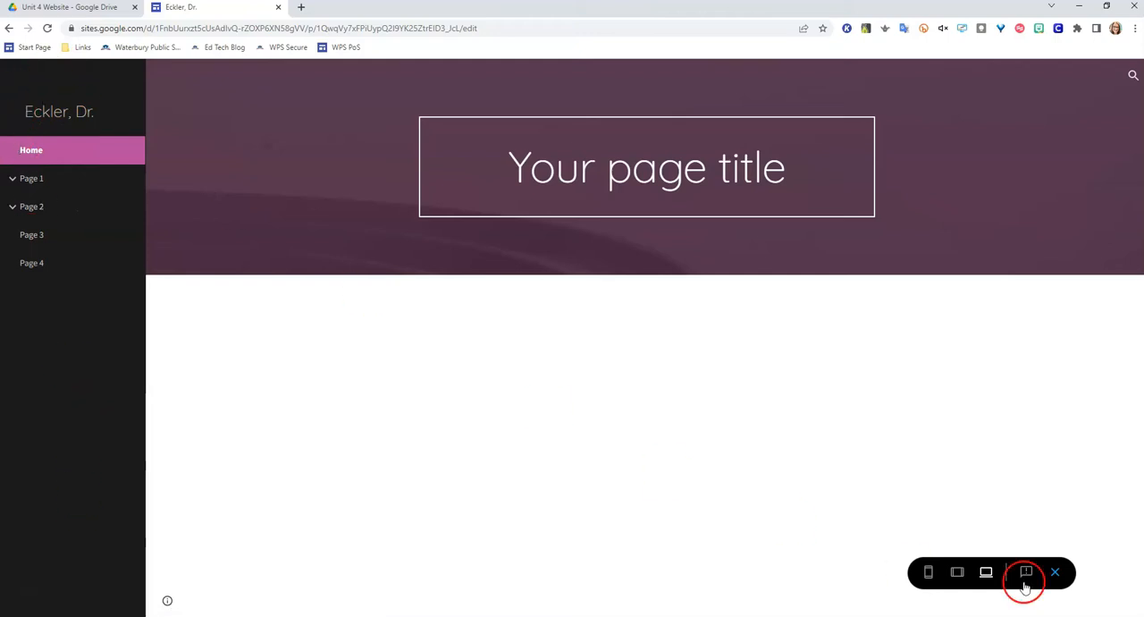
click(1056, 572)
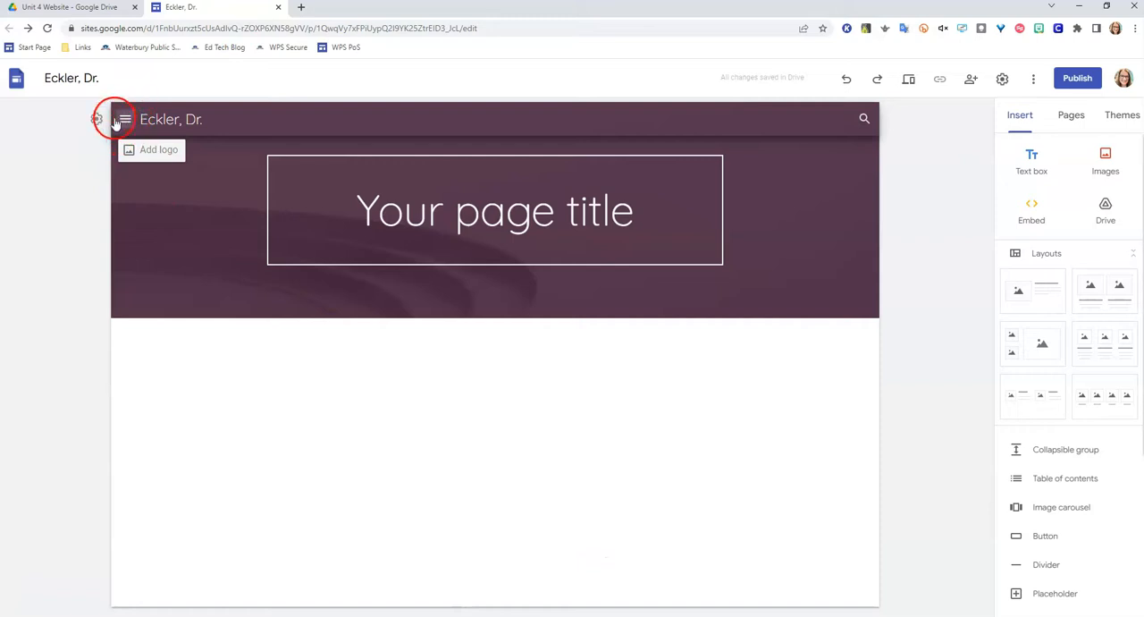
click(126, 120)
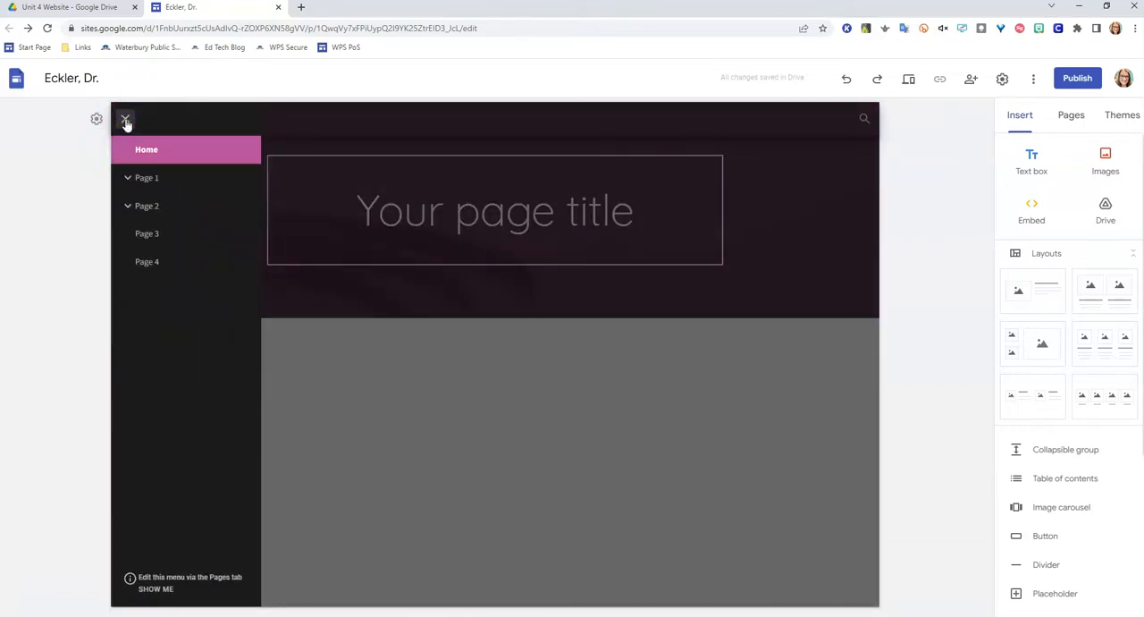
click(126, 120)
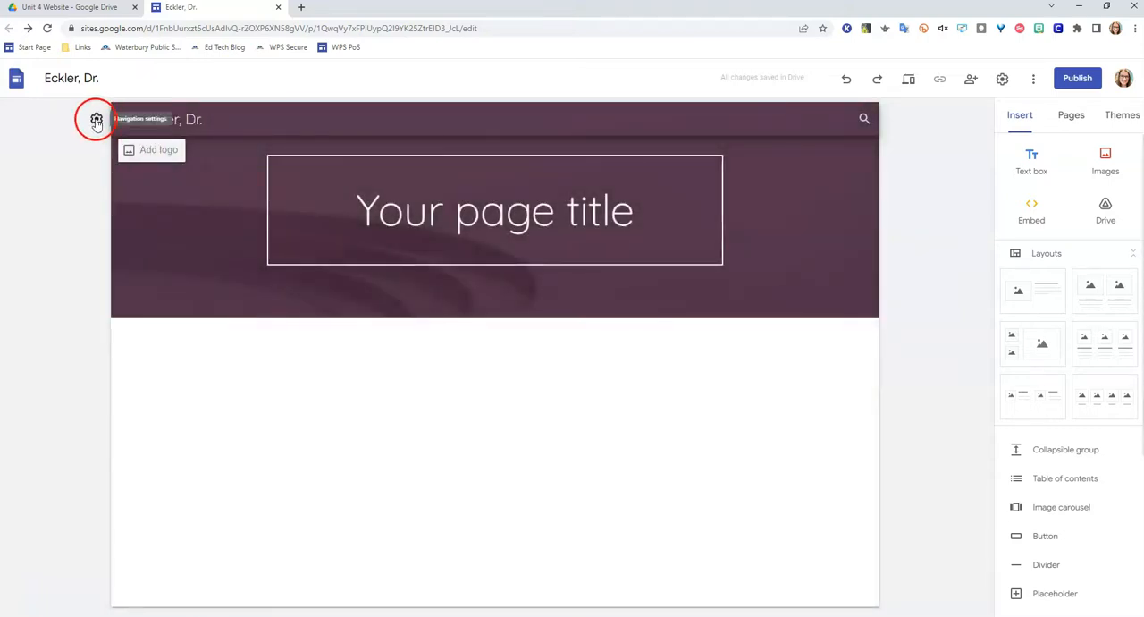
- Compare the navigation modes by setting Top, then Side, then Top again in the navigation settings
click(96, 121)
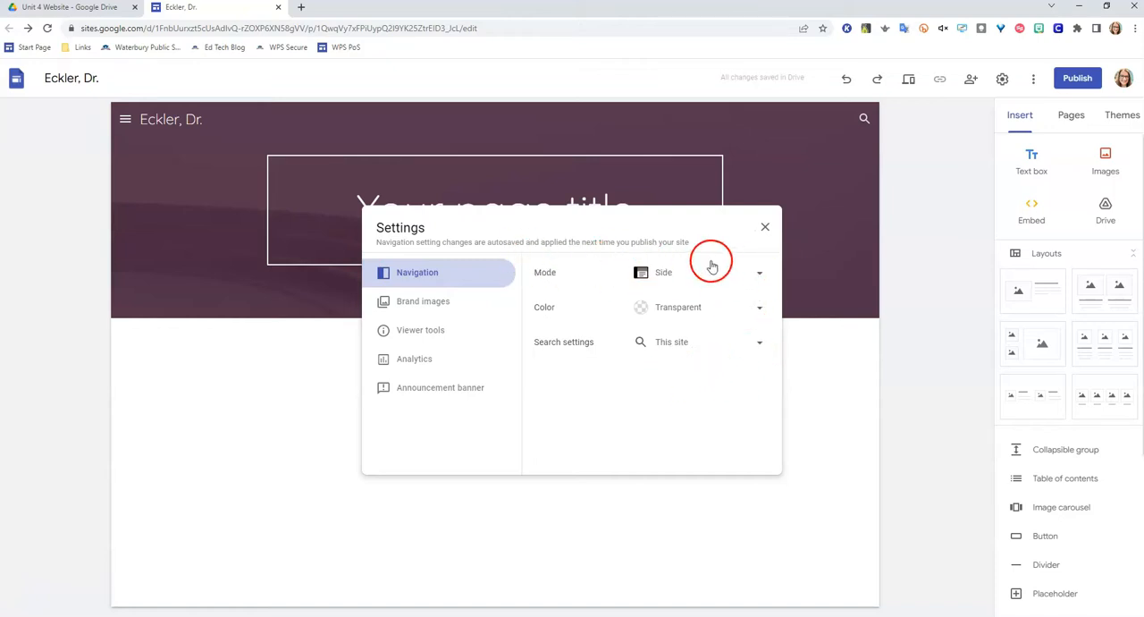
click(756, 277)
click(666, 242)
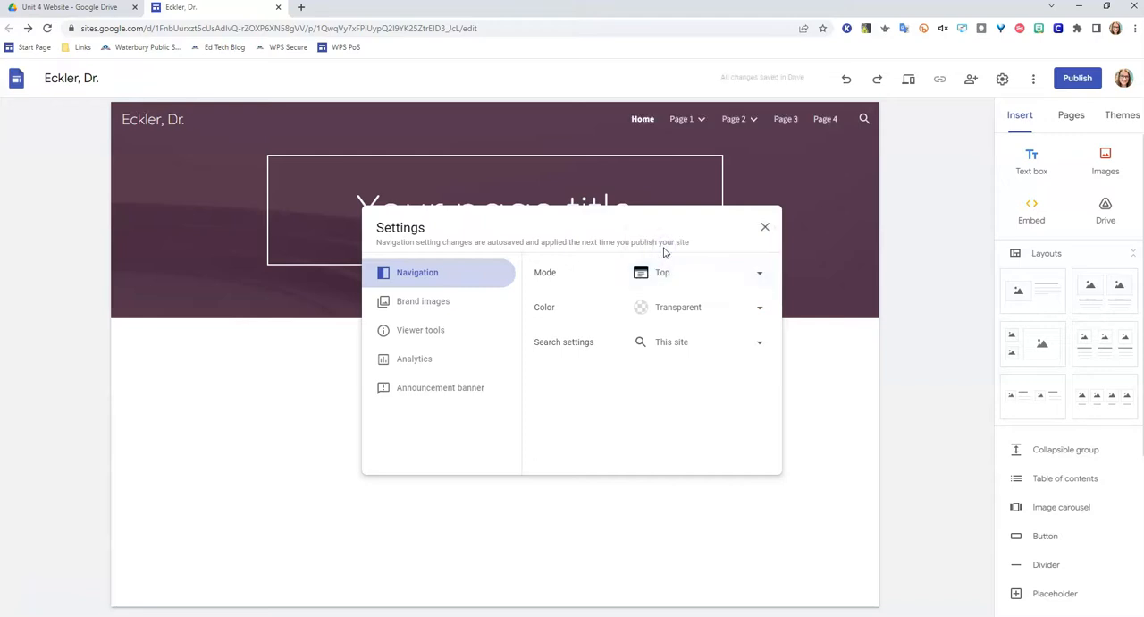
click(685, 272)
click(684, 301)
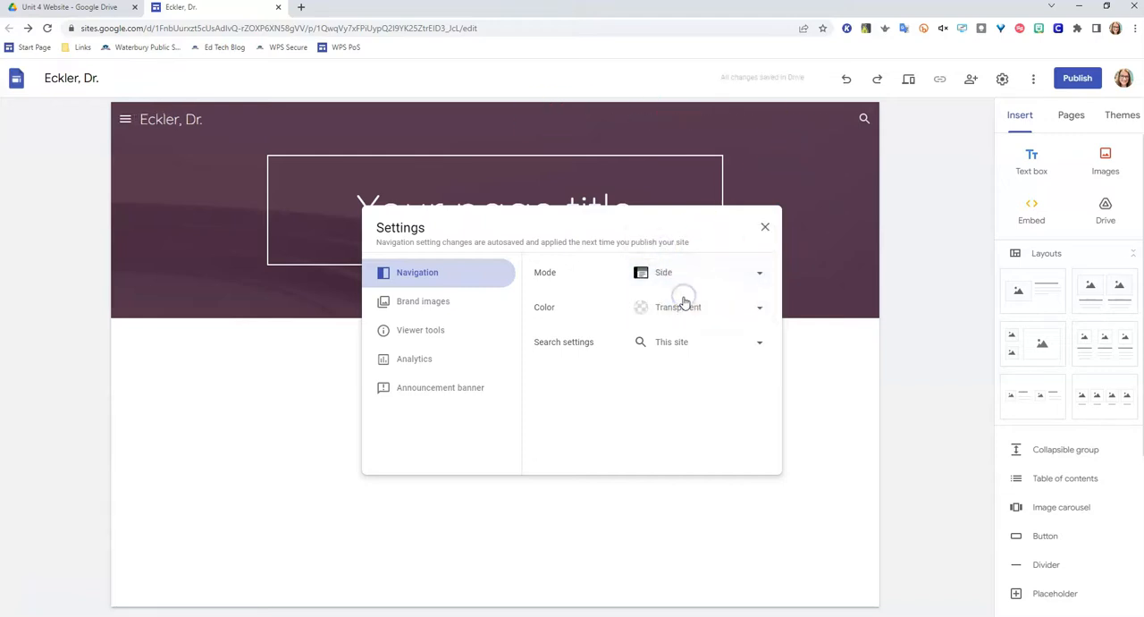
click(679, 271)
click(672, 245)
- Try the Transparent, White and Black colors on the top navigation bar
click(697, 309)
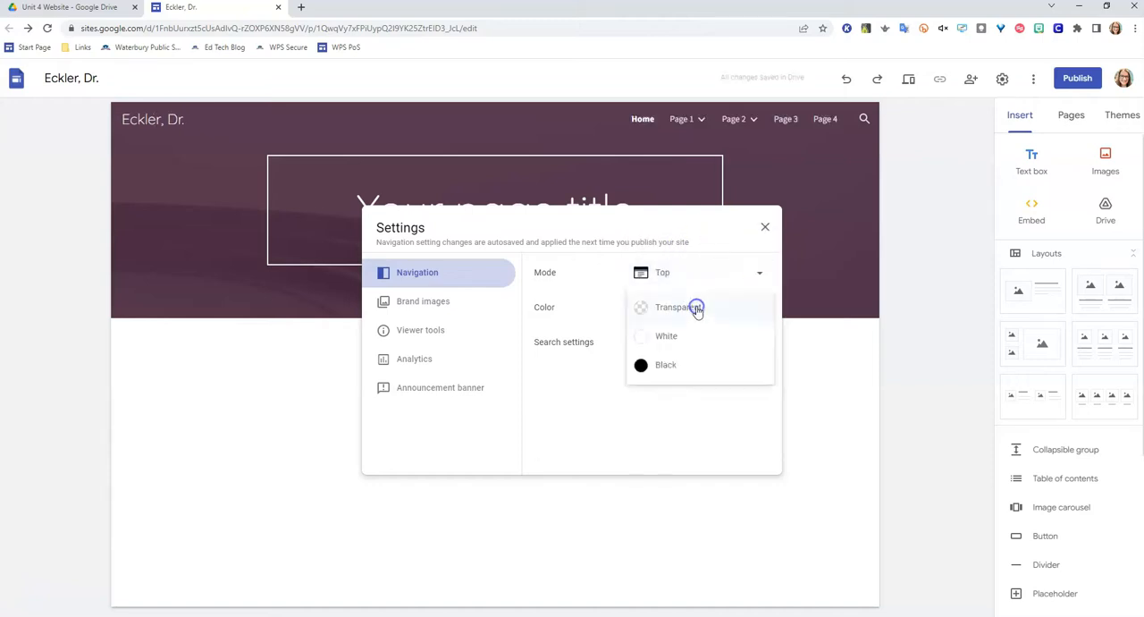
click(671, 307)
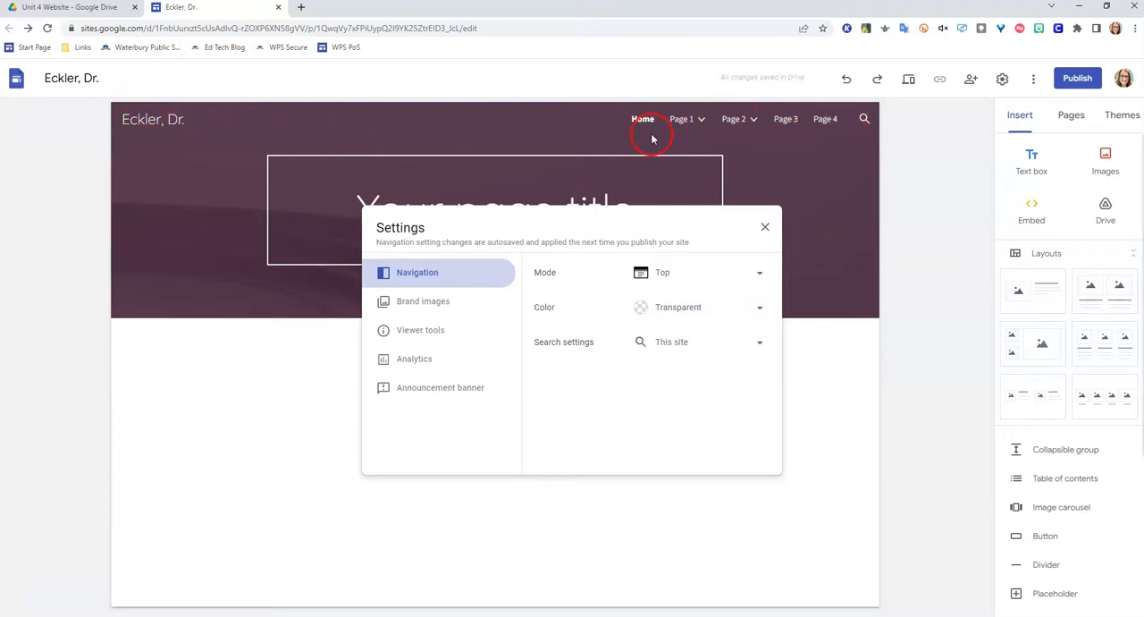
click(686, 313)
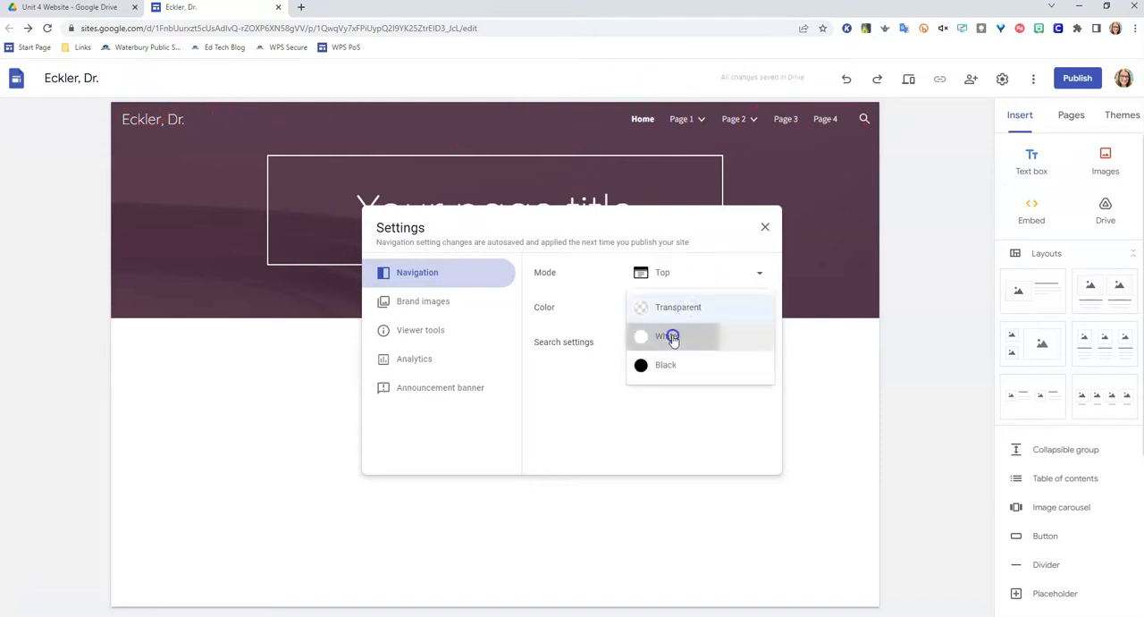
click(672, 337)
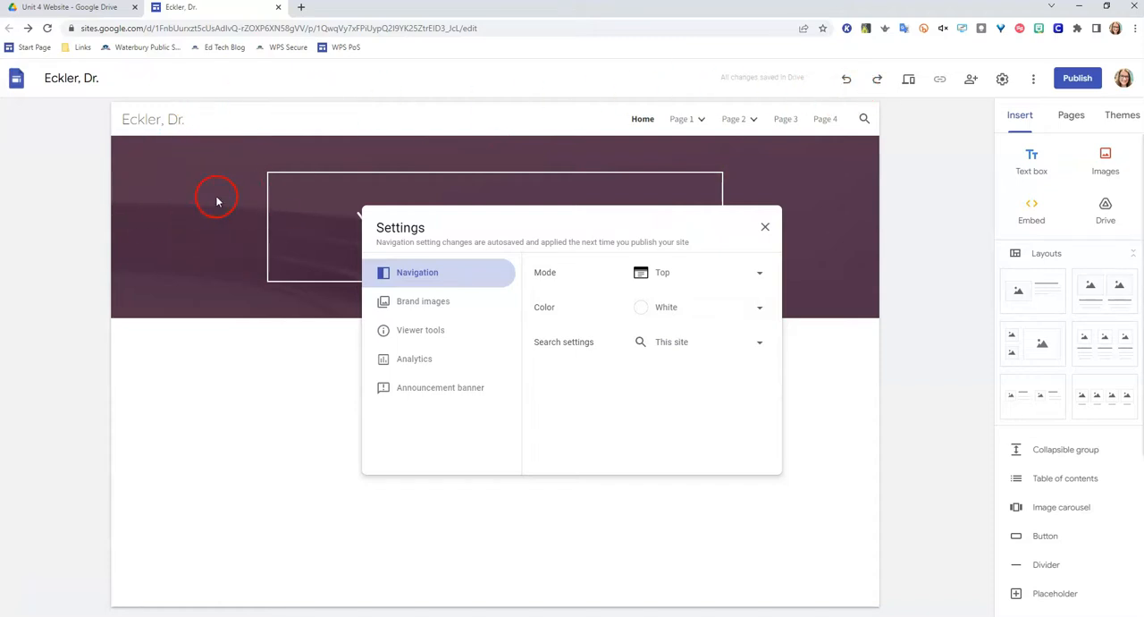
click(685, 307)
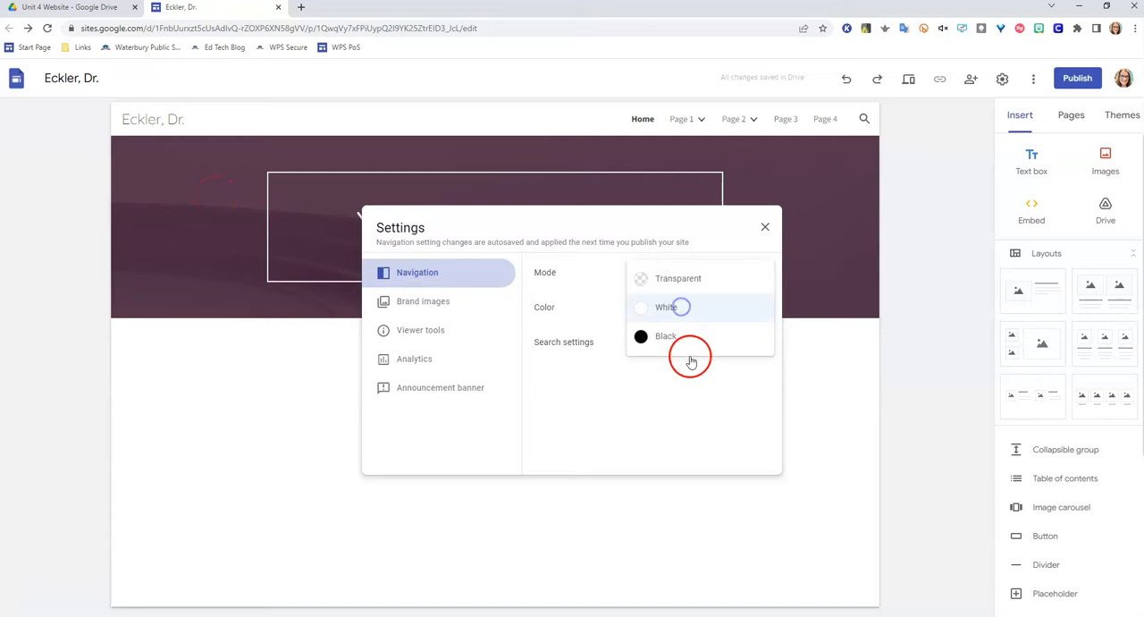
click(675, 335)
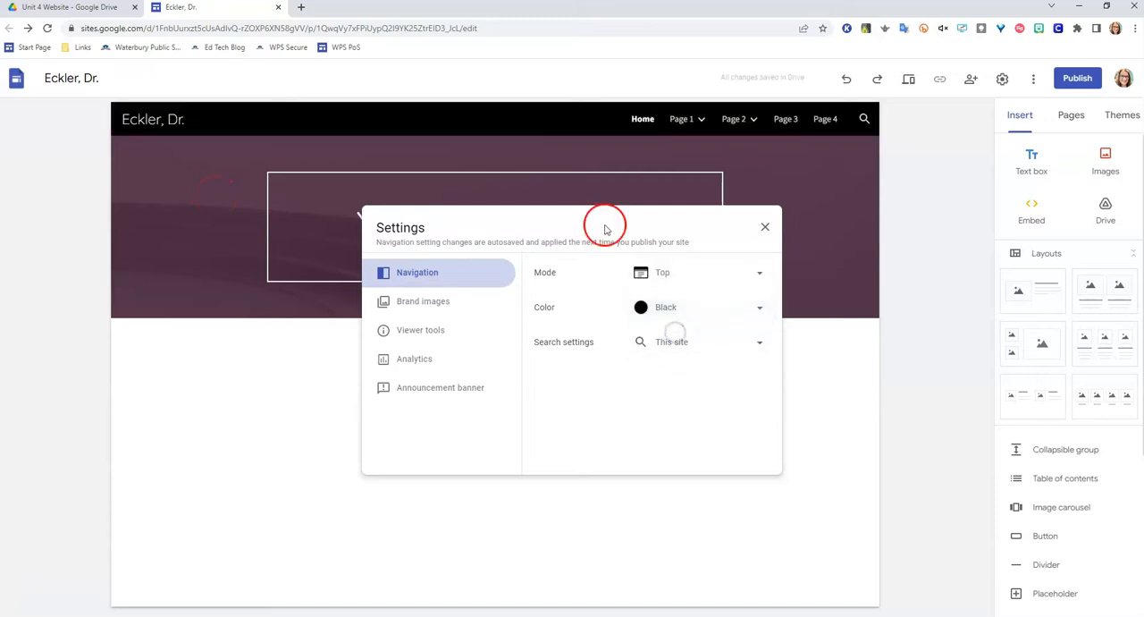
- Set the navigation mode to Side and the navigation color to Transparent
click(677, 276)
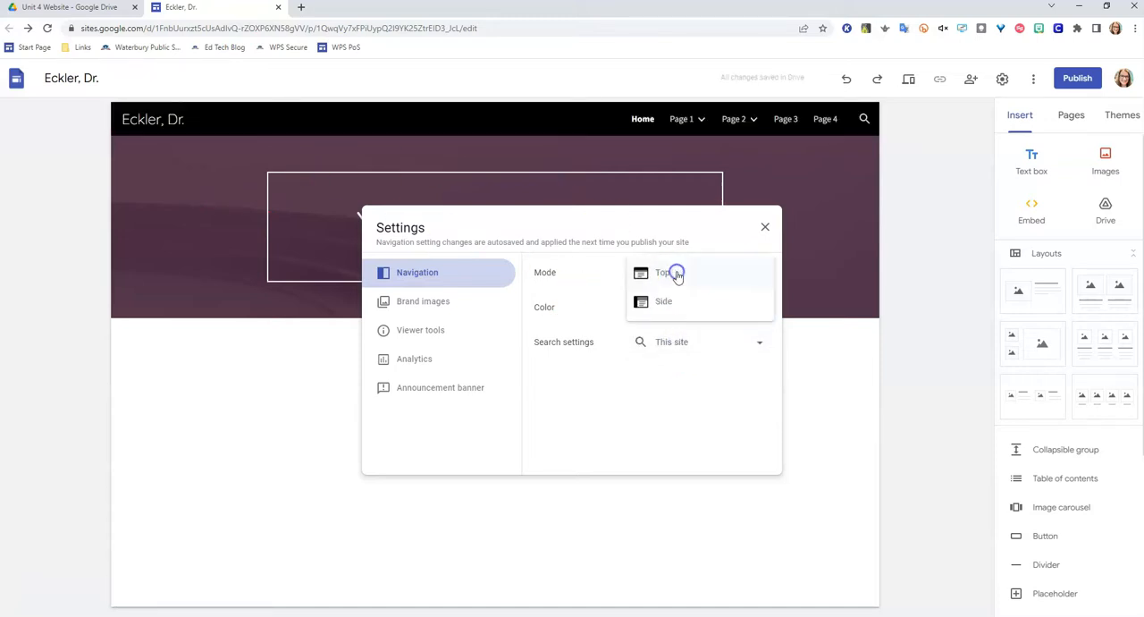
click(659, 301)
click(661, 309)
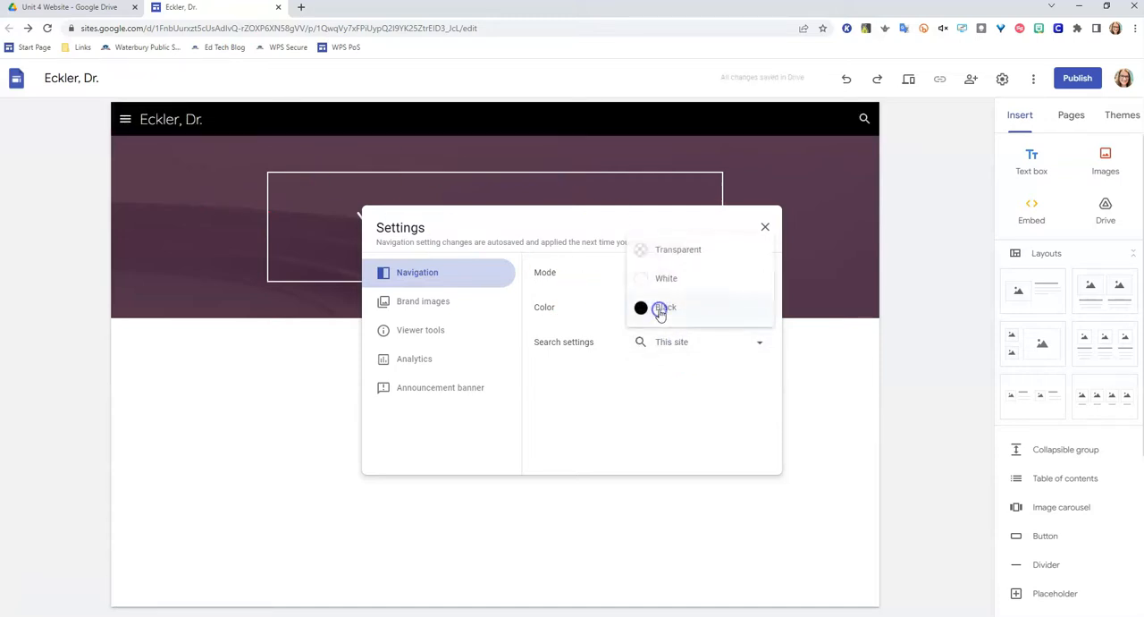
click(655, 256)
click(472, 235)
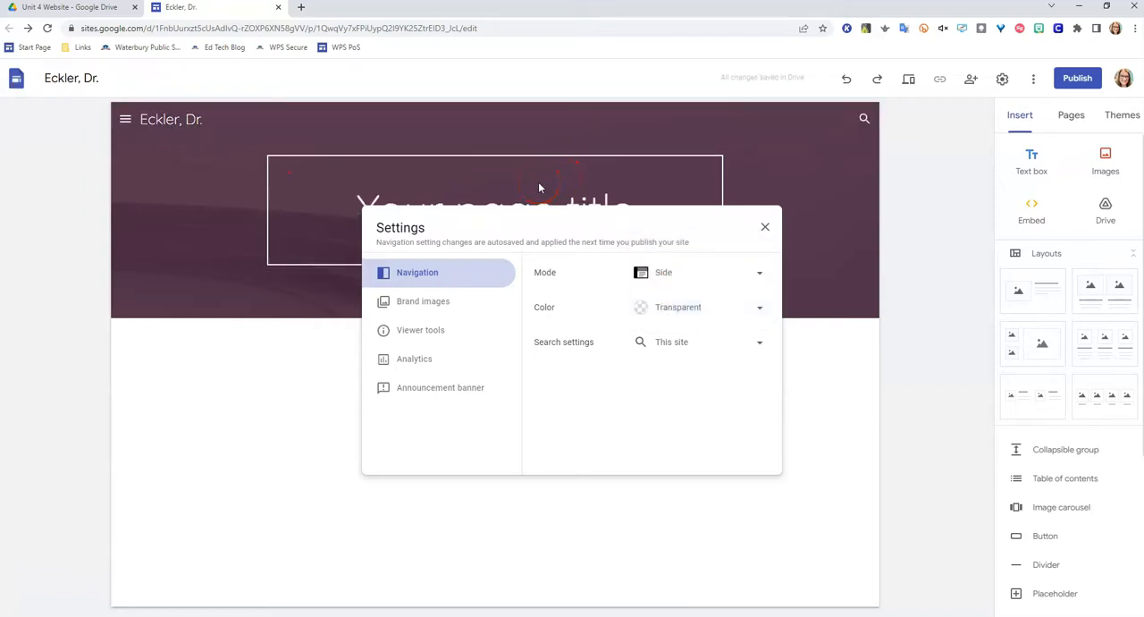
- Switch the navigation mode to Top and back to Side, then leave the settings
click(663, 273)
click(660, 245)
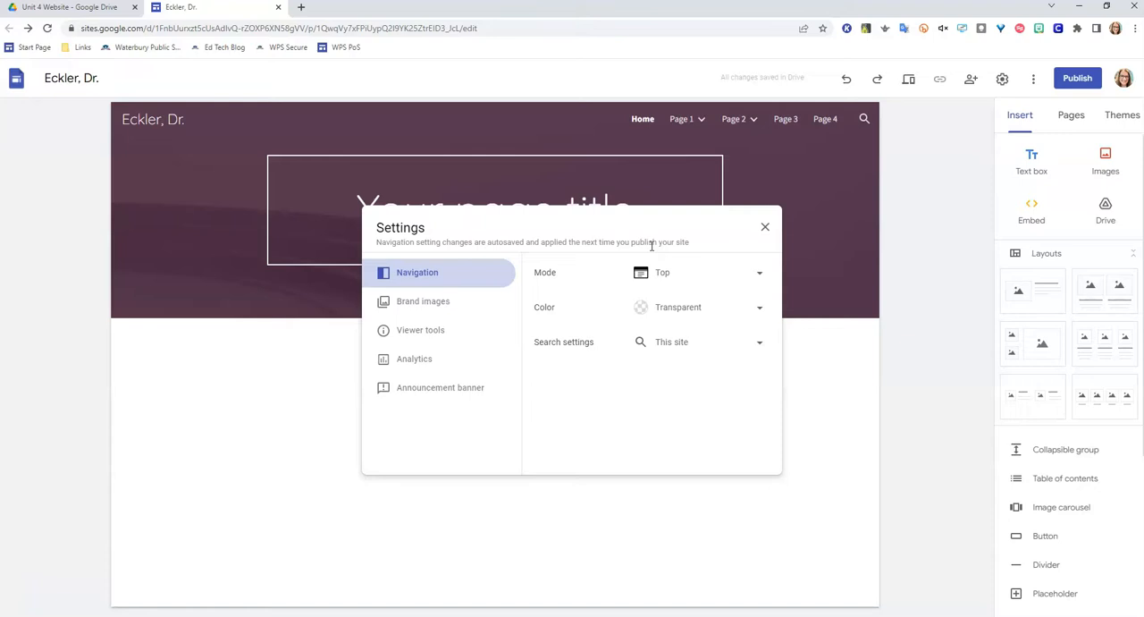
click(658, 274)
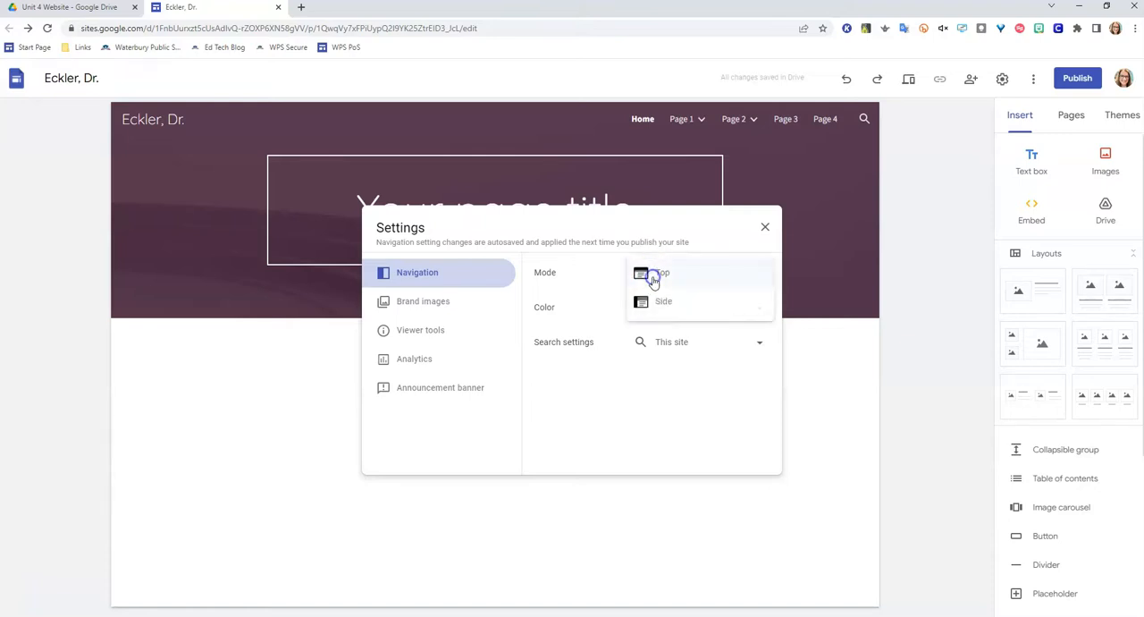
click(657, 307)
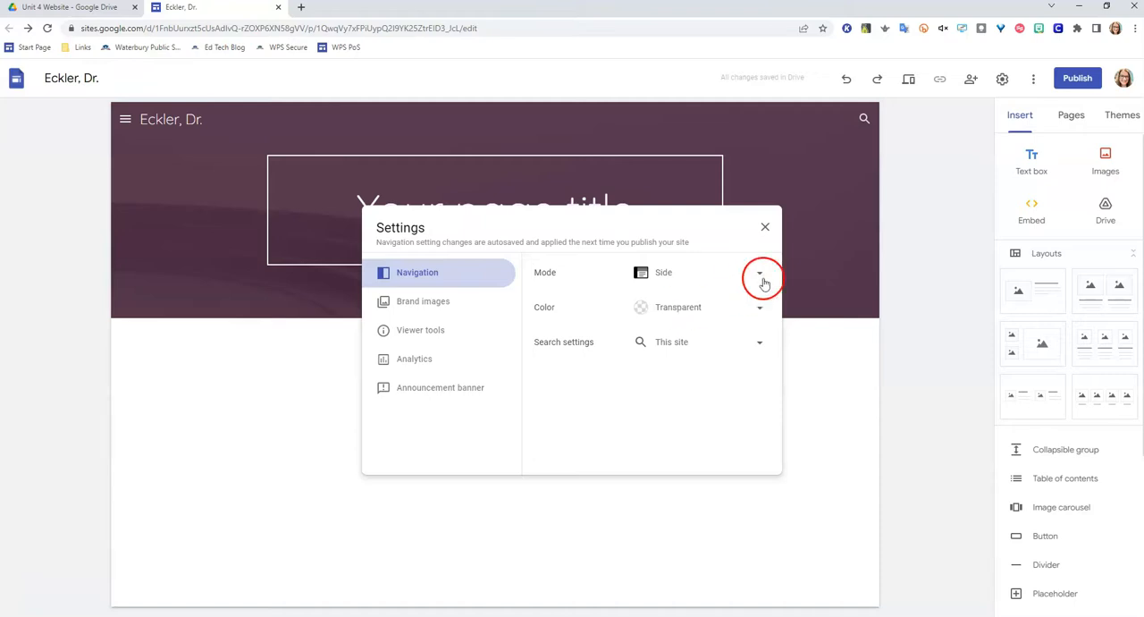
click(766, 227)
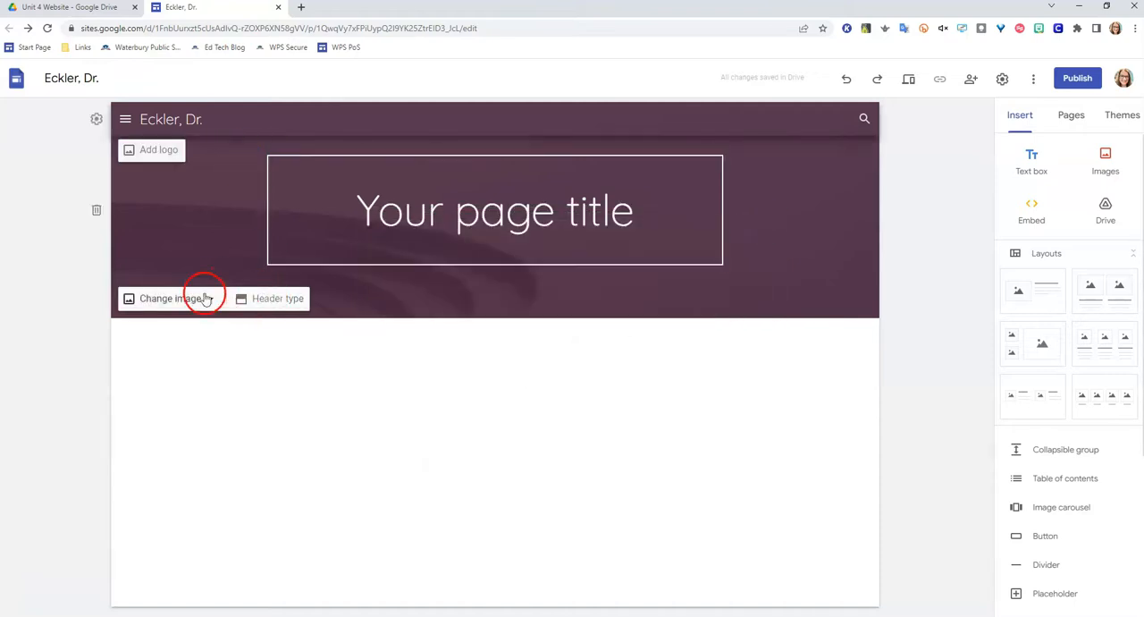
- Set the navigation mode to Top and check the Page 2 and Page 1 subpage lists in the header
click(96, 119)
click(668, 267)
click(665, 246)
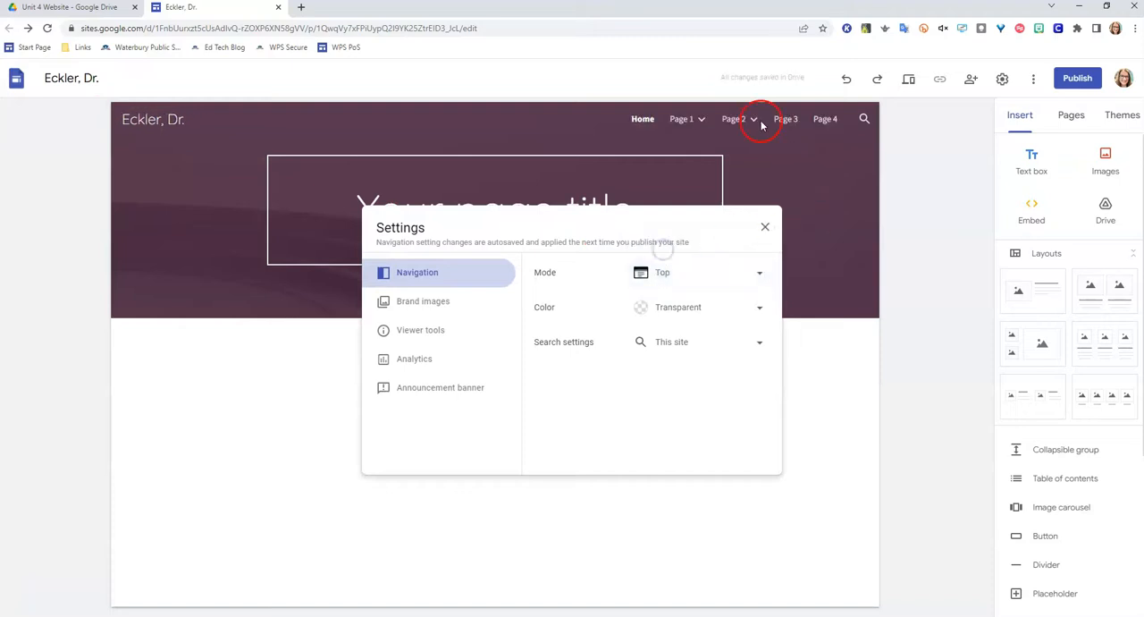
click(765, 227)
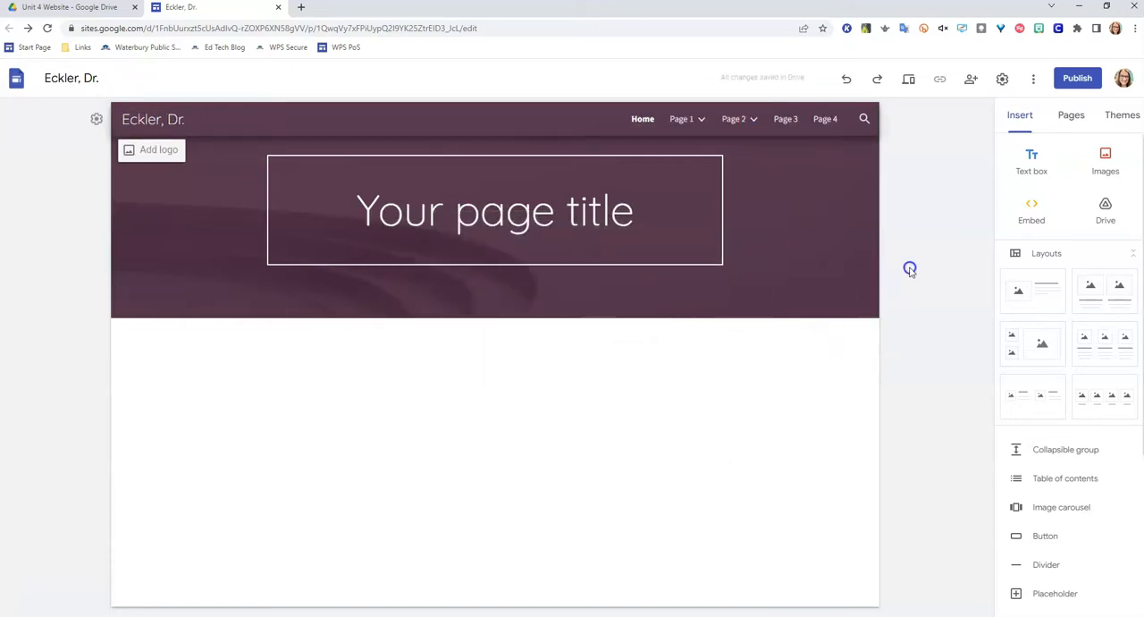
click(754, 119)
click(704, 119)
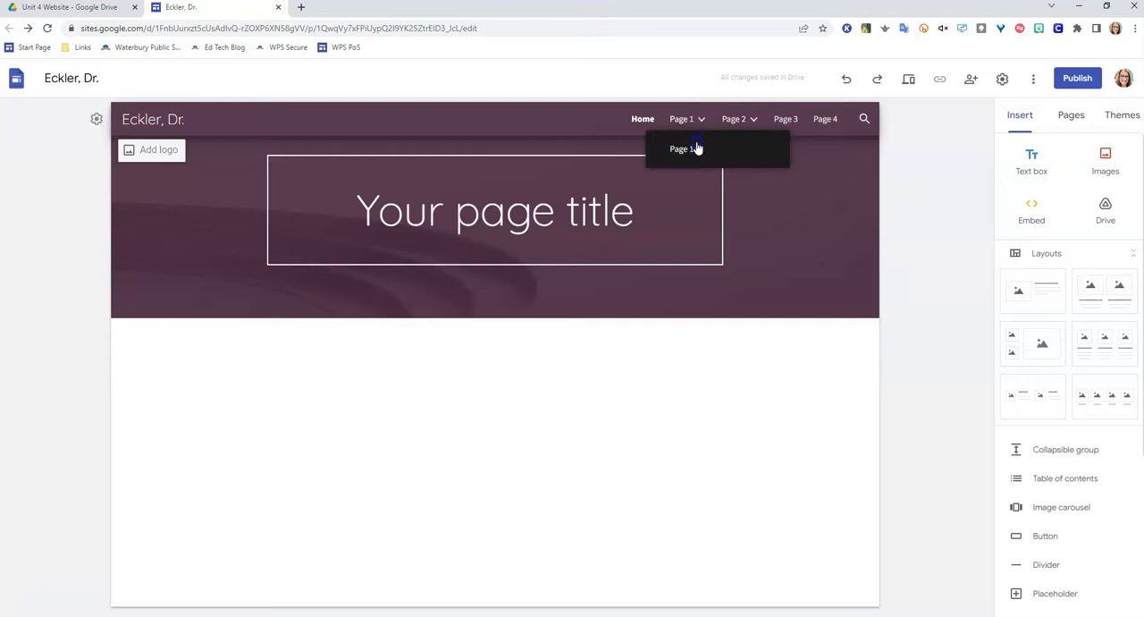
- Hide the subpage Page 1A under Page 1 from the site navigation
click(1071, 116)
click(1004, 201)
click(1090, 231)
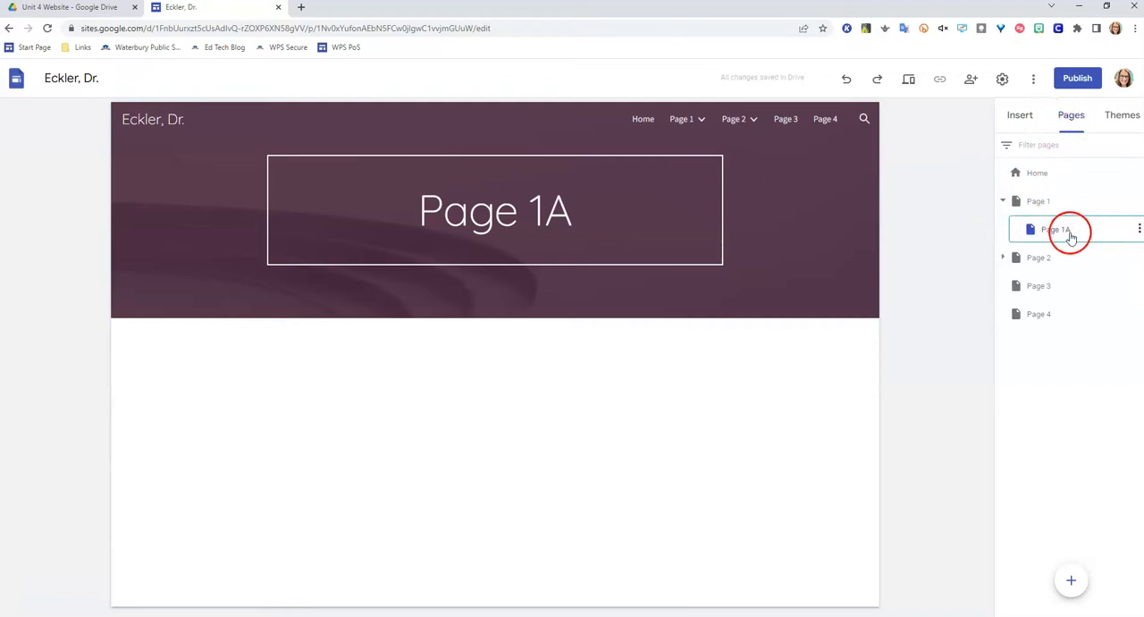
click(1139, 231)
click(1061, 350)
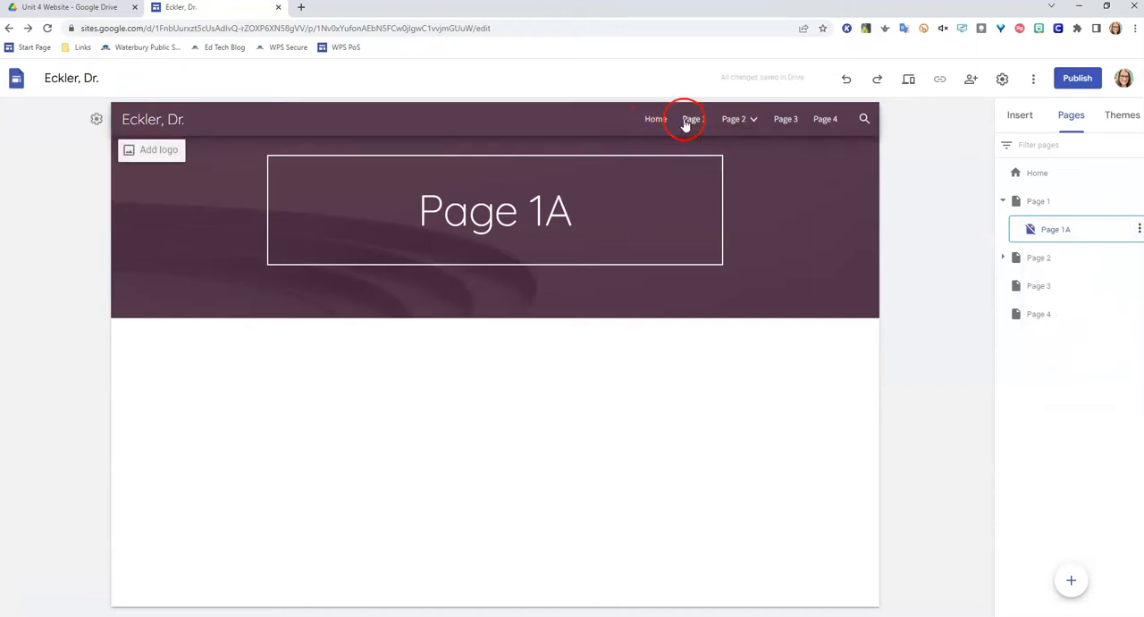
- Hide the subpage Page 2A under Page 2 from the site navigation
click(1003, 257)
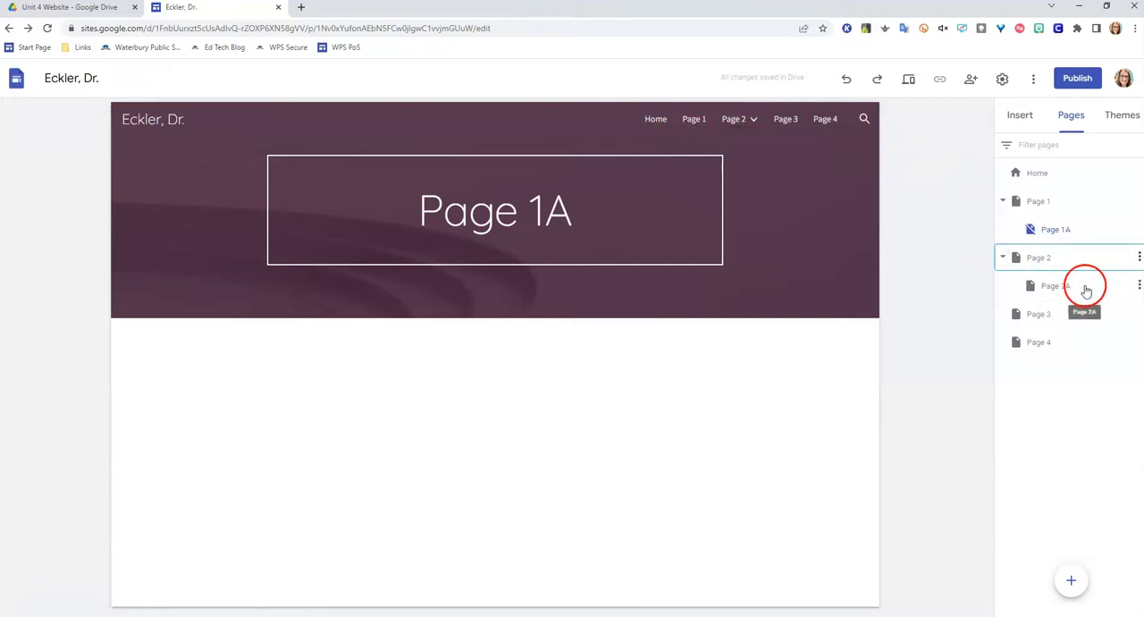
click(1138, 285)
click(1068, 406)
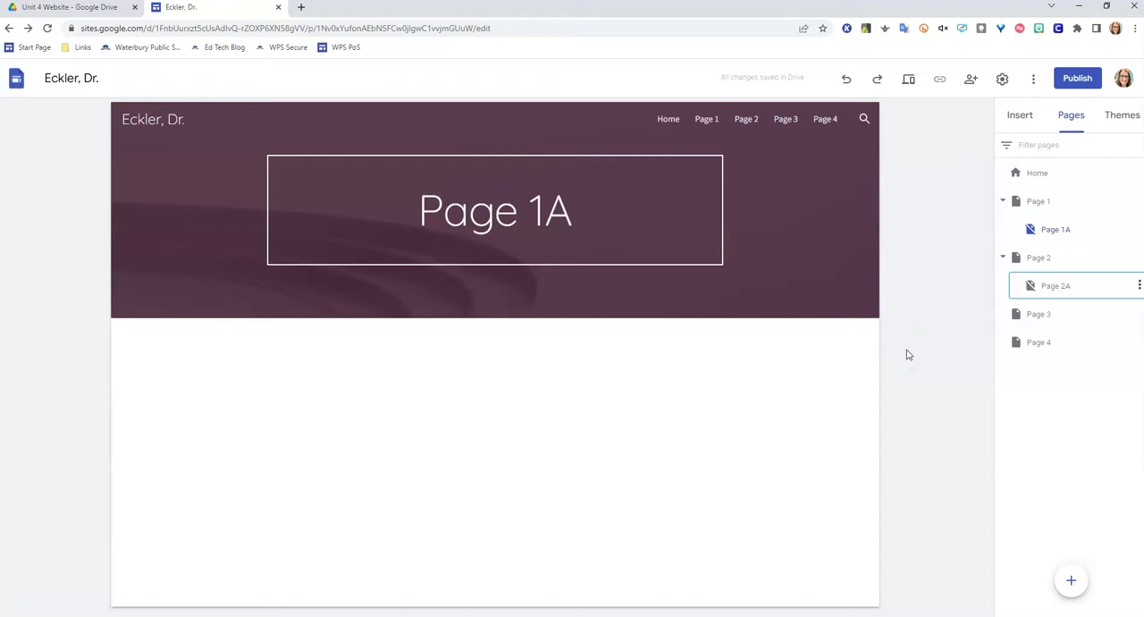
- Open Page 1 for editing and start a new button named "Page 1A"
click(1042, 202)
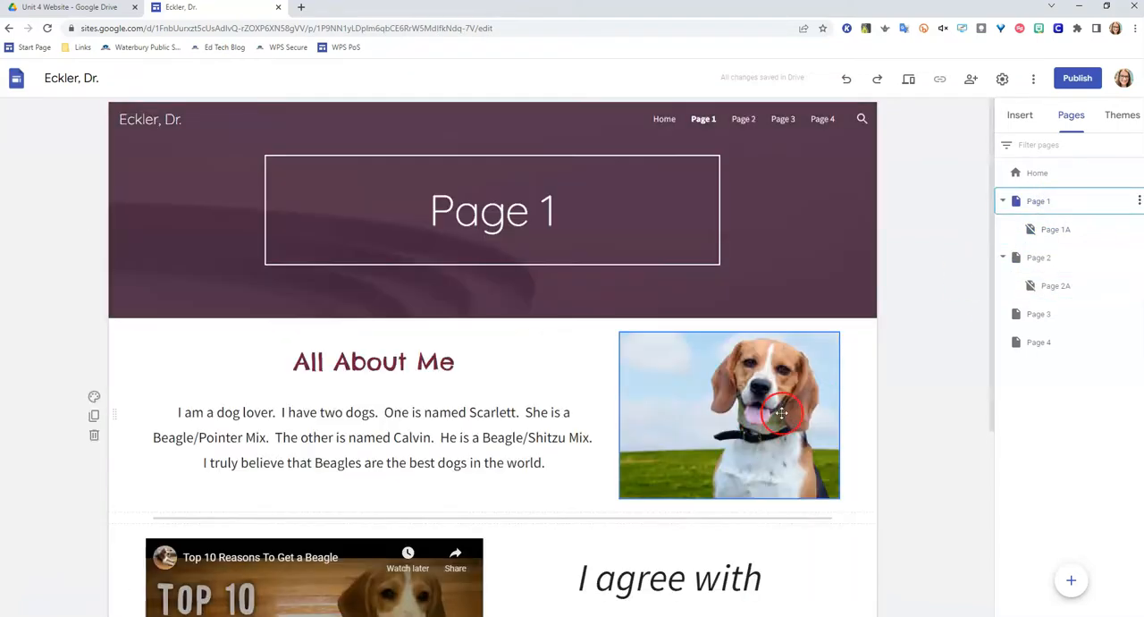
scroll(823, 437, down, 3)
scroll(823, 437, down, 1)
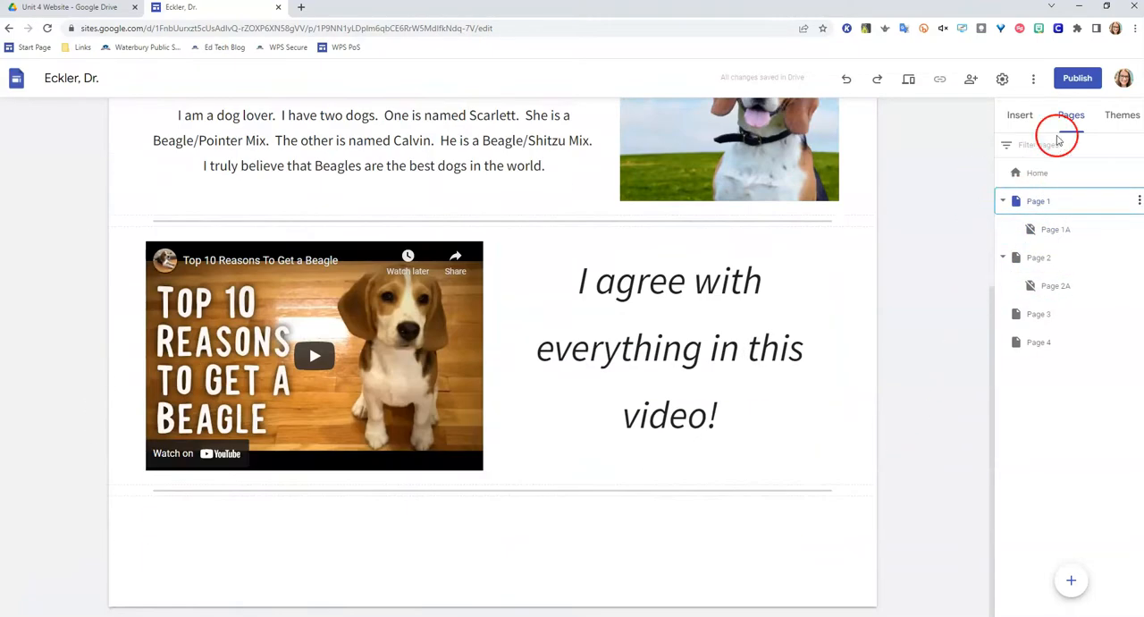
click(1021, 116)
click(1041, 537)
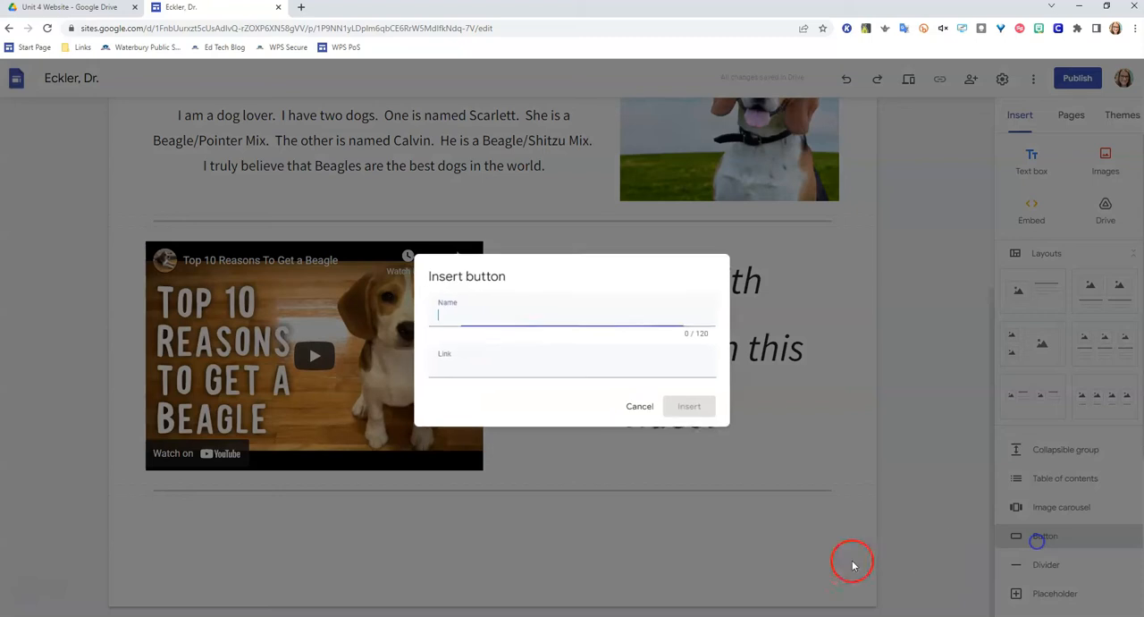
text(Page 11a)
click(507, 357)
key(BackSpace)
key(BackSpace)
text(A)
- Insert the button with a link to the site's Page 1A and widen it across the content area below the video
click(493, 361)
click(484, 432)
click(720, 445)
click(689, 406)
drag(251, 468, 838, 464)
- Preview the site, test the Page 1A button at the end of Page 1, and return to the editor's page list
click(910, 80)
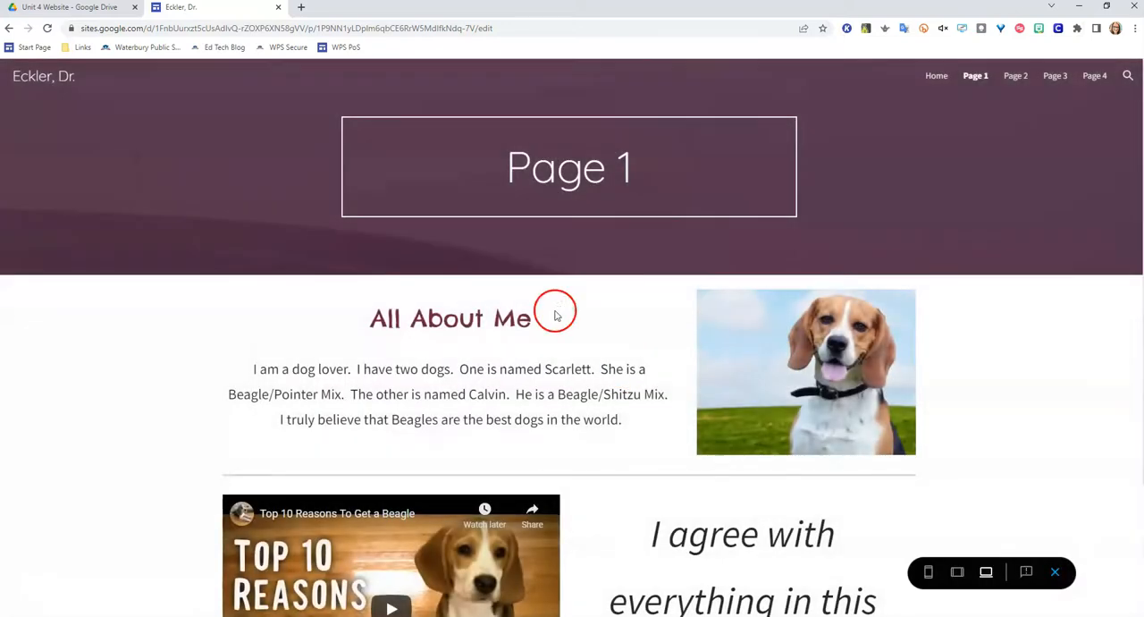
scroll(701, 336, down, 3)
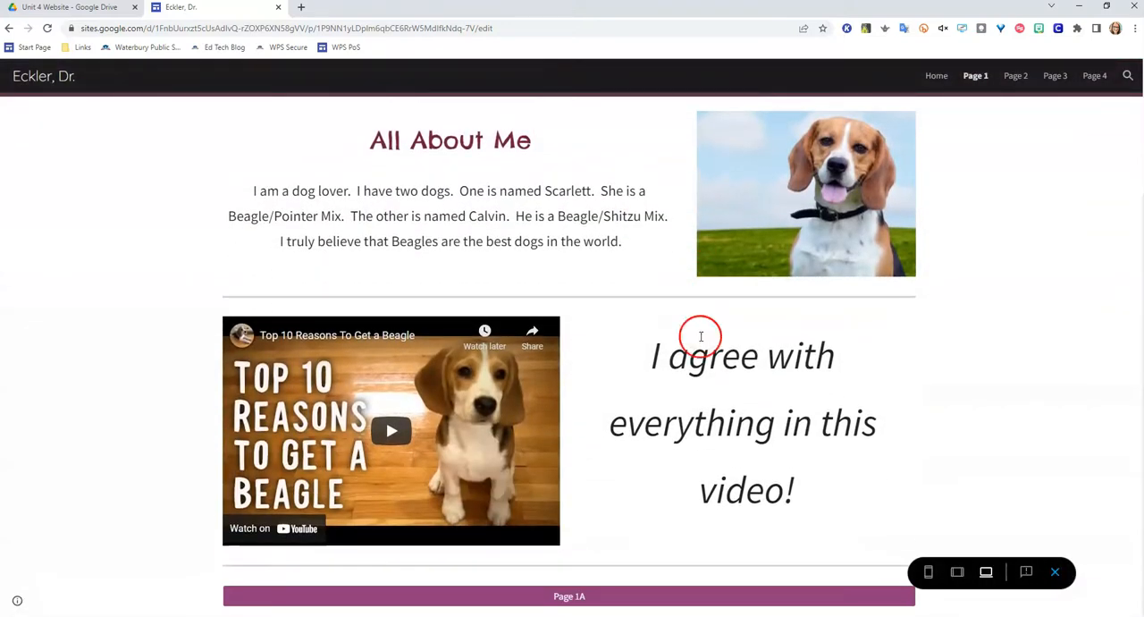
click(577, 597)
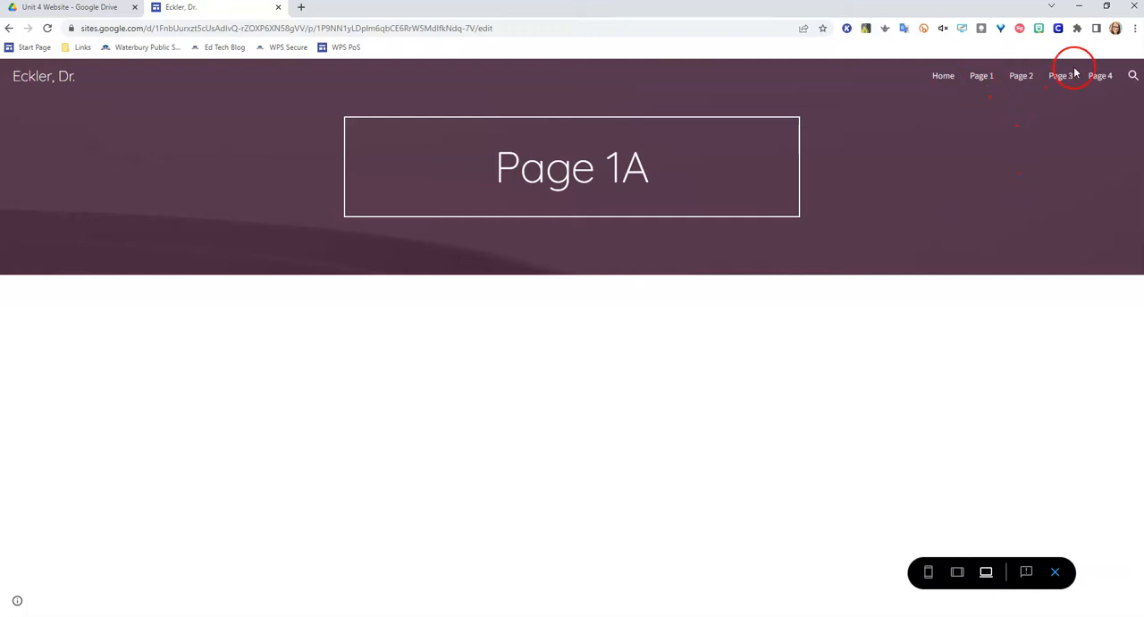
click(1056, 573)
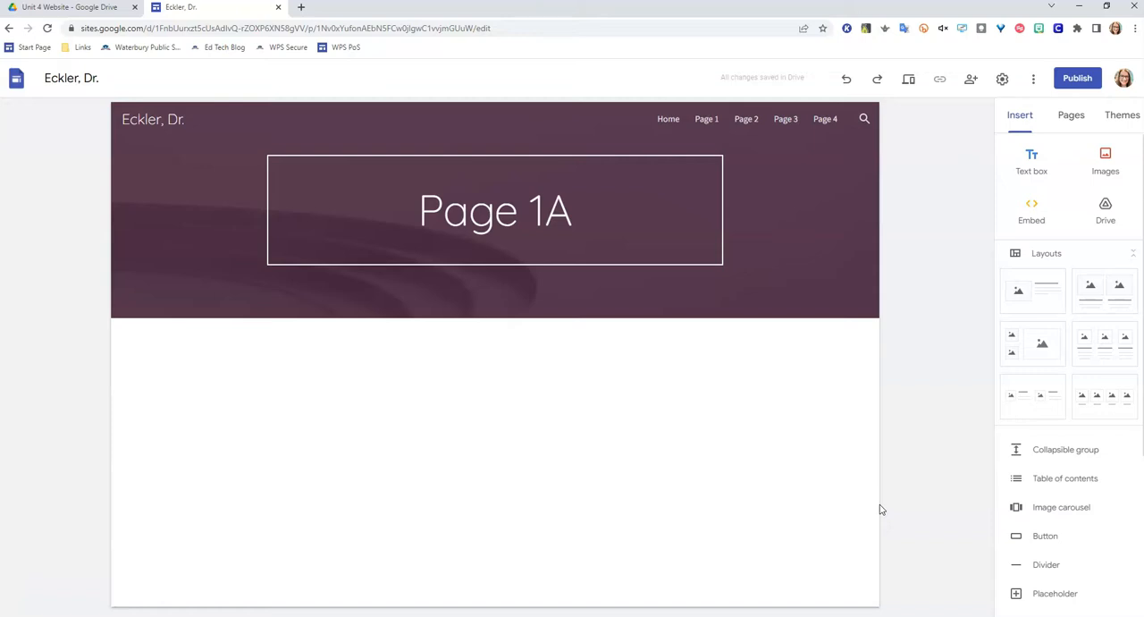
click(1072, 117)
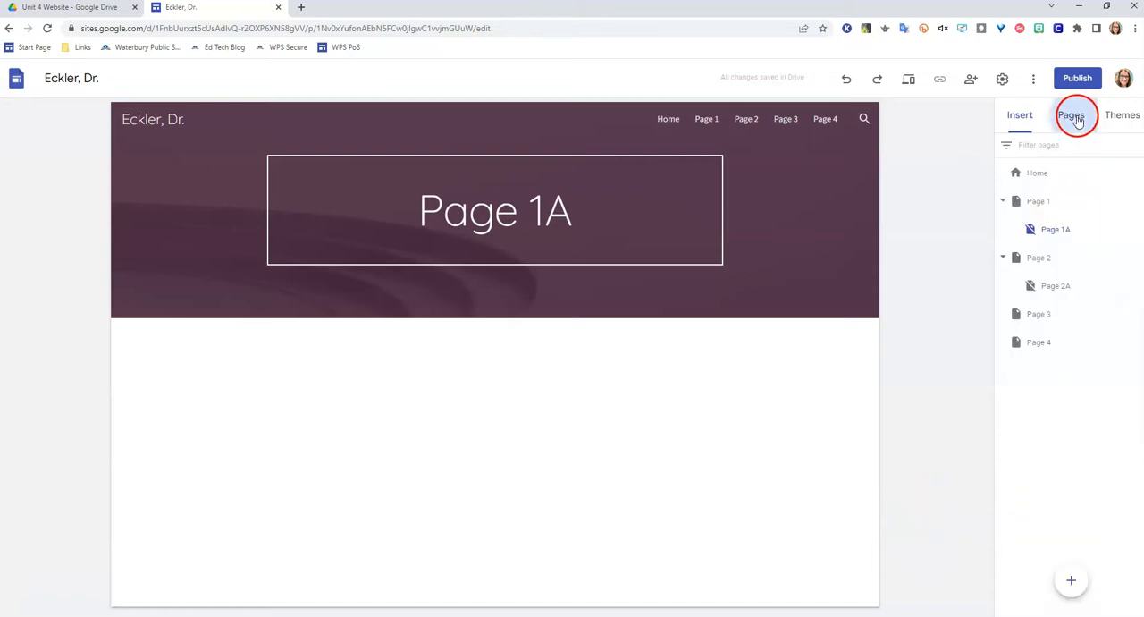